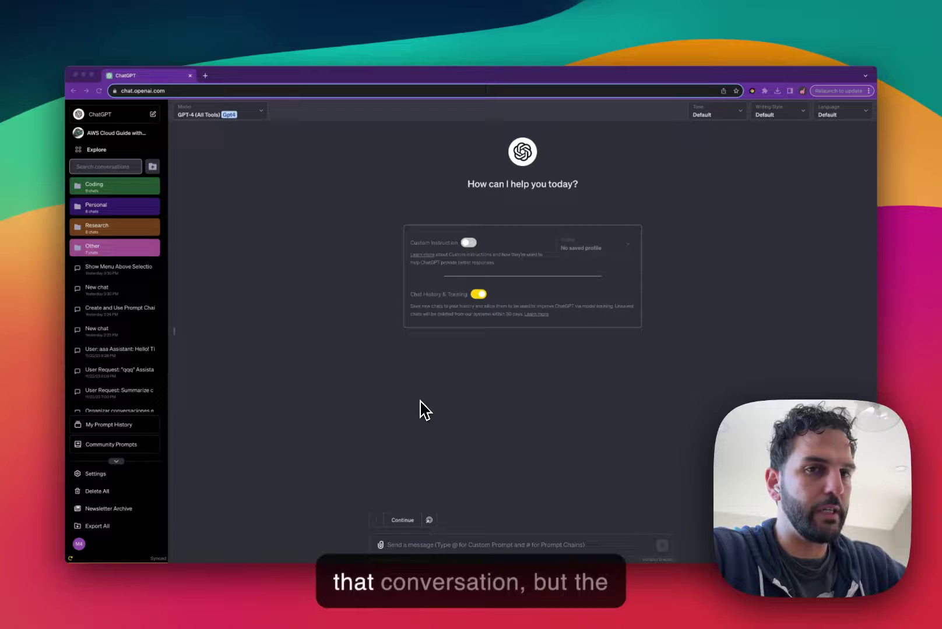
{"action": "scroll", "coordinate": [117, 287], "scroll_direction": "down", "scroll_amount": 3}
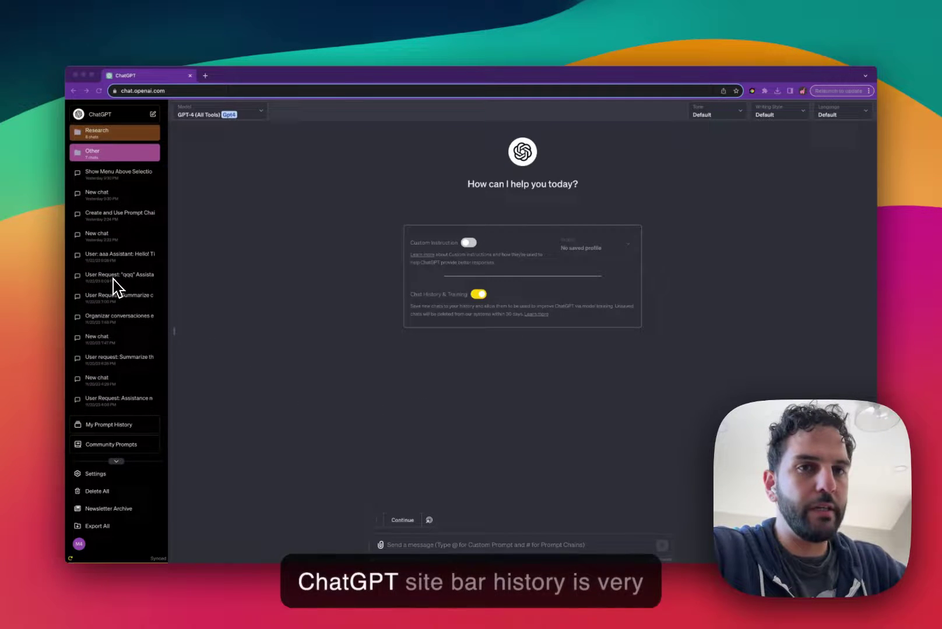
{"action": "scroll", "coordinate": [118, 286], "scroll_direction": "down", "scroll_amount": 3}
{"action": "scroll", "coordinate": [118, 287], "scroll_direction": "down", "scroll_amount": 2}
{"action": "scroll", "coordinate": [117, 287], "scroll_direction": "down", "scroll_amount": 2}
{"action": "scroll", "coordinate": [118, 287], "scroll_direction": "down", "scroll_amount": 3}
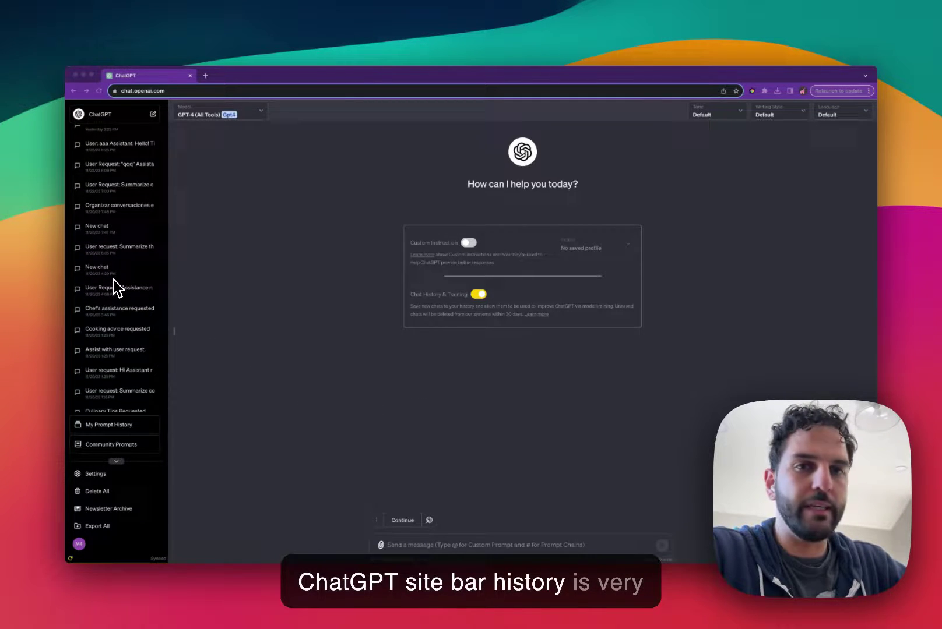
{"action": "scroll", "coordinate": [117, 287], "scroll_direction": "down", "scroll_amount": 2}
{"action": "scroll", "coordinate": [118, 287], "scroll_direction": "up", "scroll_amount": 3}
{"action": "scroll", "coordinate": [118, 287], "scroll_direction": "up", "scroll_amount": 4}
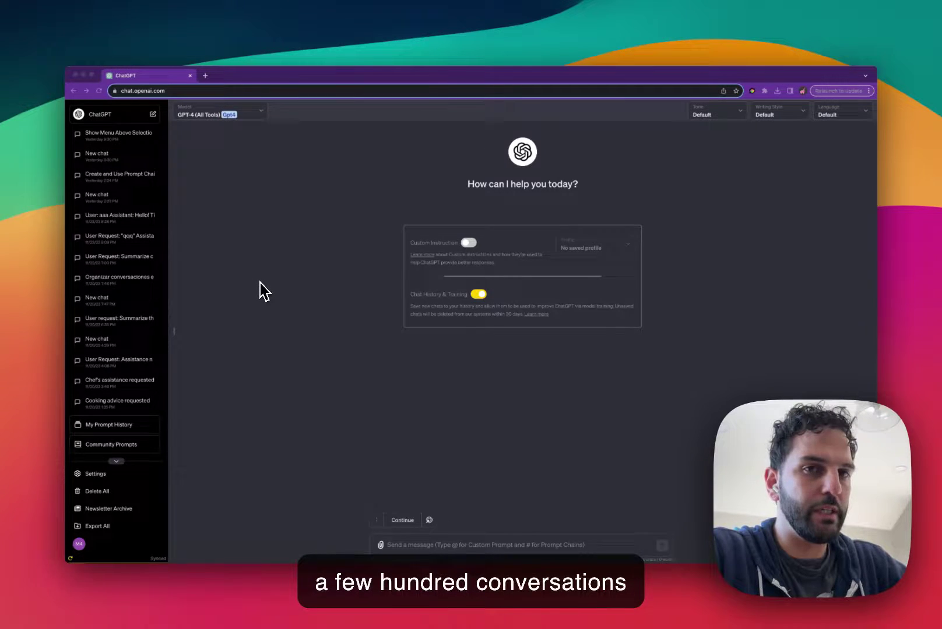
{"action": "scroll", "coordinate": [110, 316], "scroll_direction": "up", "scroll_amount": 3}
{"action": "scroll", "coordinate": [102, 324], "scroll_direction": "up", "scroll_amount": 3}
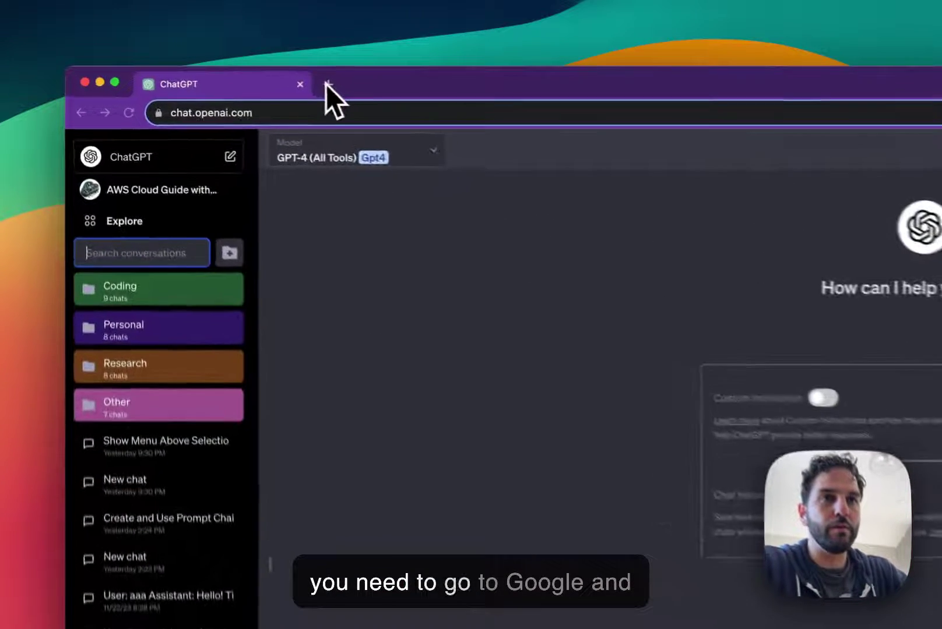
Step: Run a Google search for 'superpower chatgpt' in a new browser tab
{"action": "left_click", "coordinate": [326, 84]}
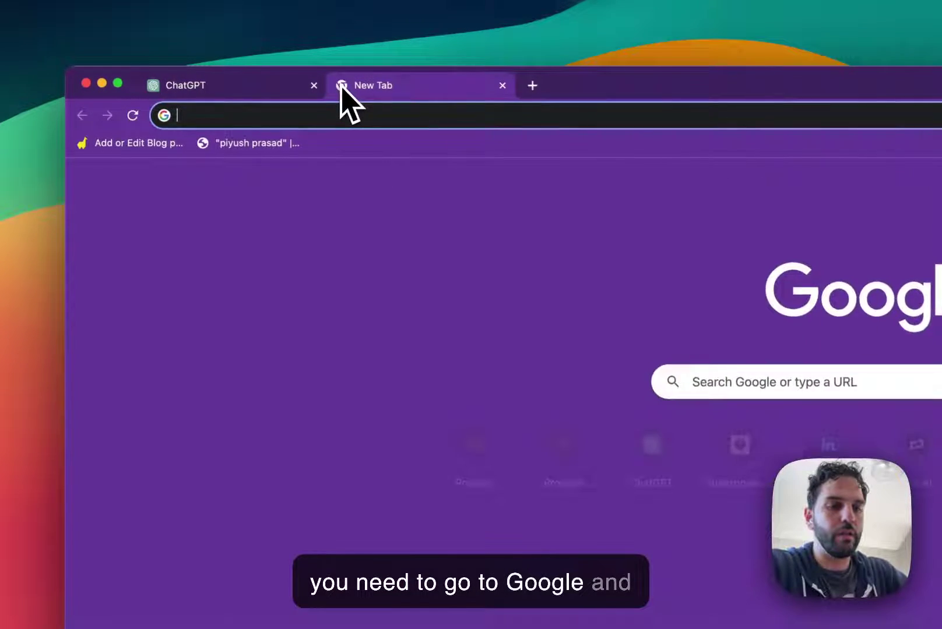
{"action": "type", "text": "superpower "}
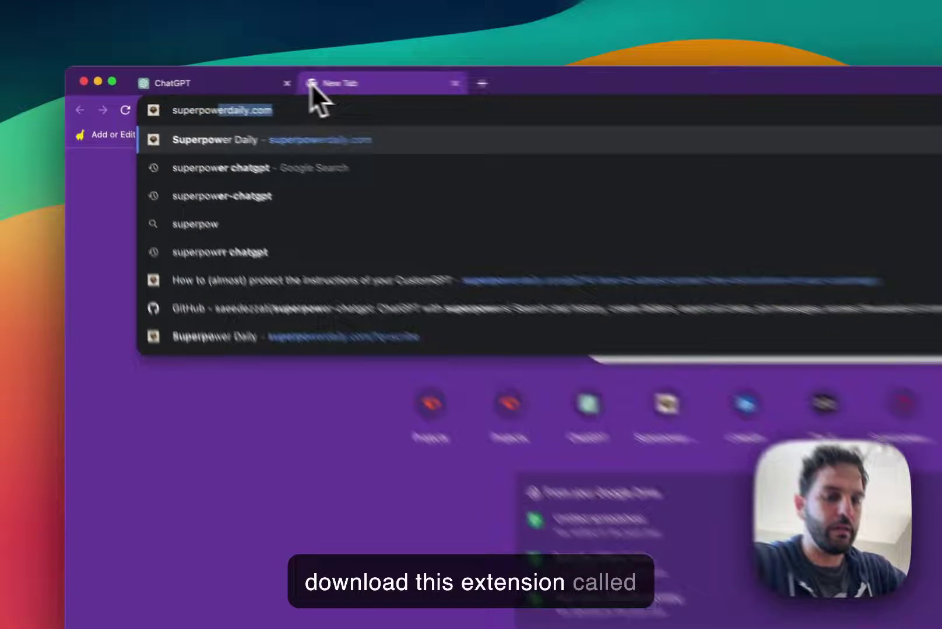
{"action": "type", "text": "chat"}
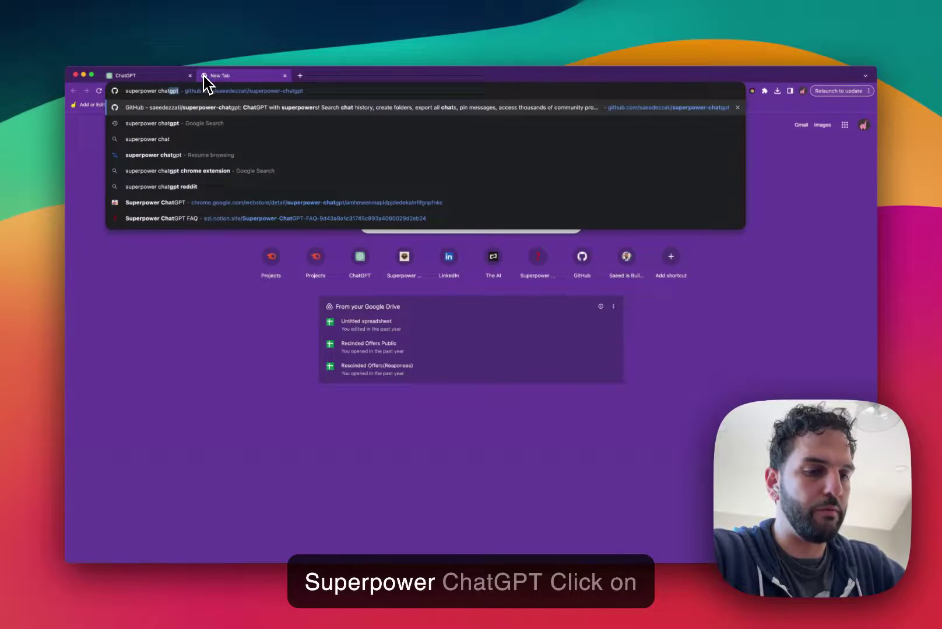
{"action": "type", "text": "gpt"}
{"action": "key", "text": "Down"}
{"action": "key", "text": "Return"}
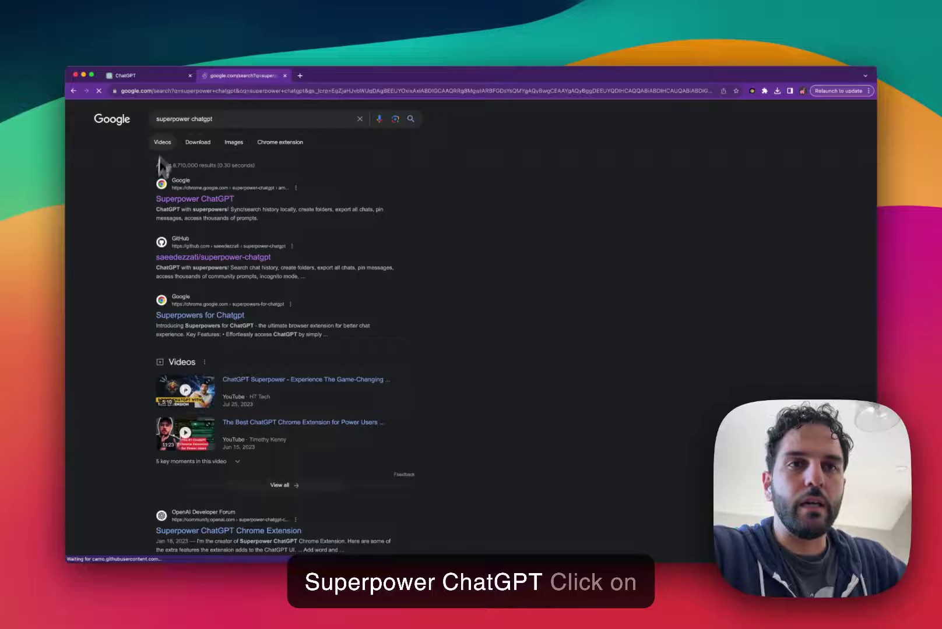
Step: View the Superpower ChatGPT Chrome Web Store listing, then close it to return to ChatGPT
{"action": "left_click", "coordinate": [287, 306]}
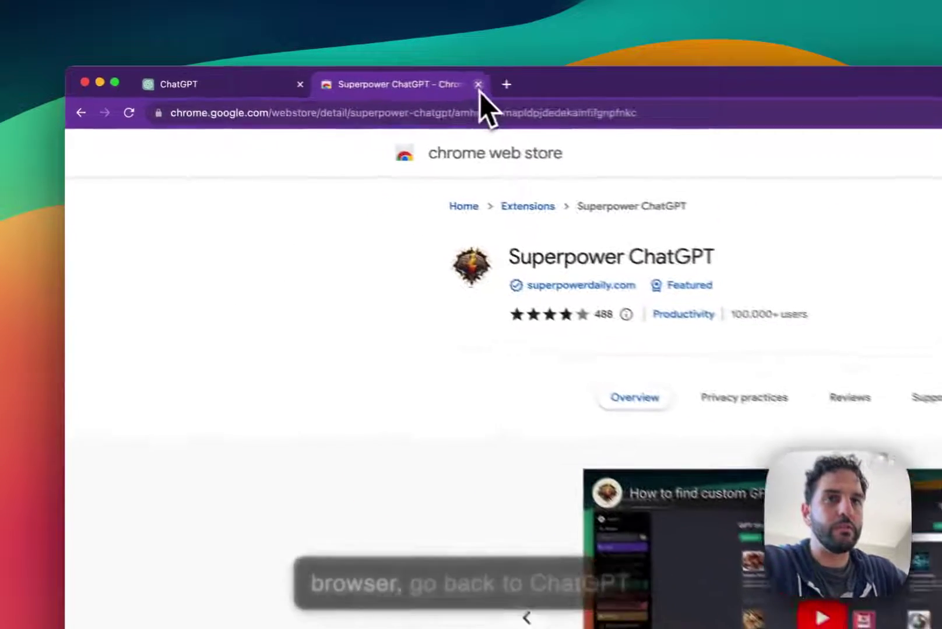
{"action": "left_click", "coordinate": [285, 76]}
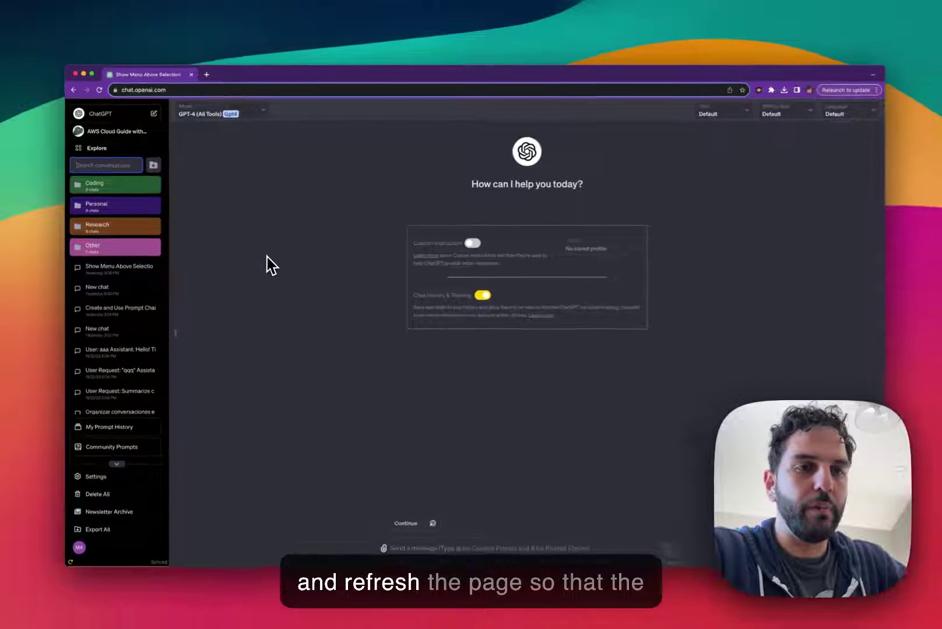
Step: Reload ChatGPT with Cmd+R so the extension loads, then focus the sidebar conversation search
{"action": "key", "text": "super+r"}
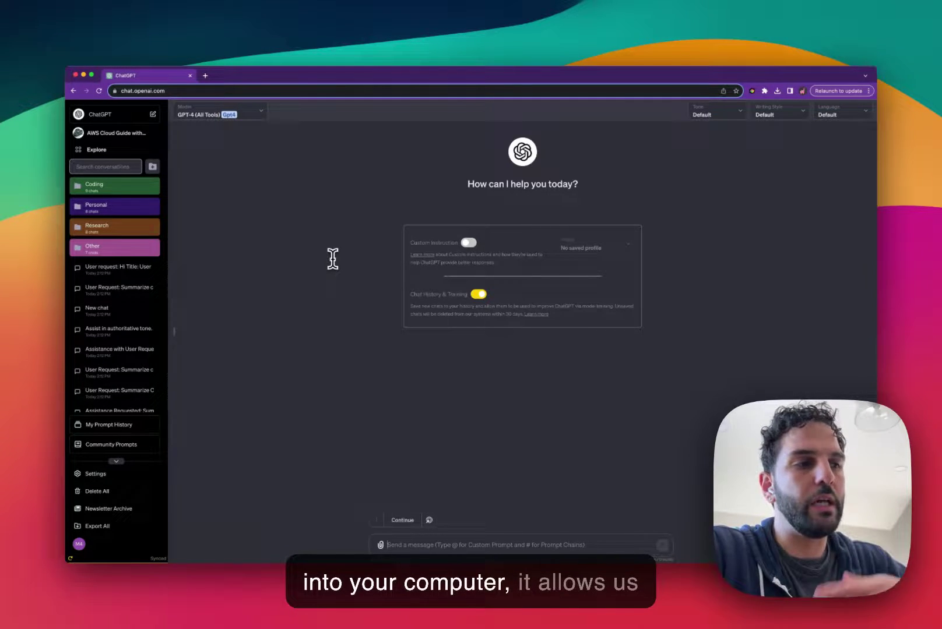
{"action": "left_click", "coordinate": [106, 166]}
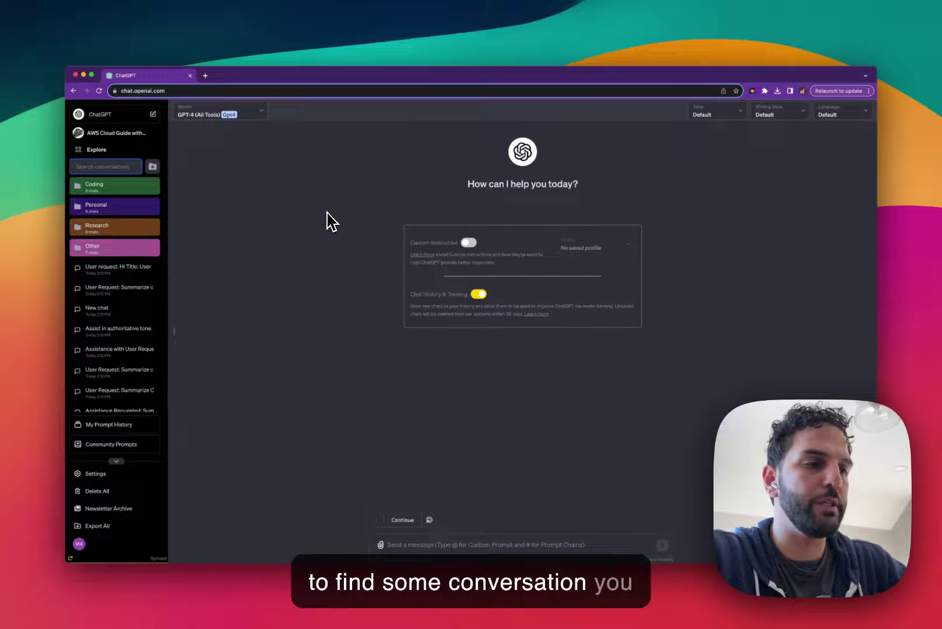
Step: Search conversations for 'javascript' and open the first match, Show Menu Above Selection
{"action": "left_click", "coordinate": [107, 168]}
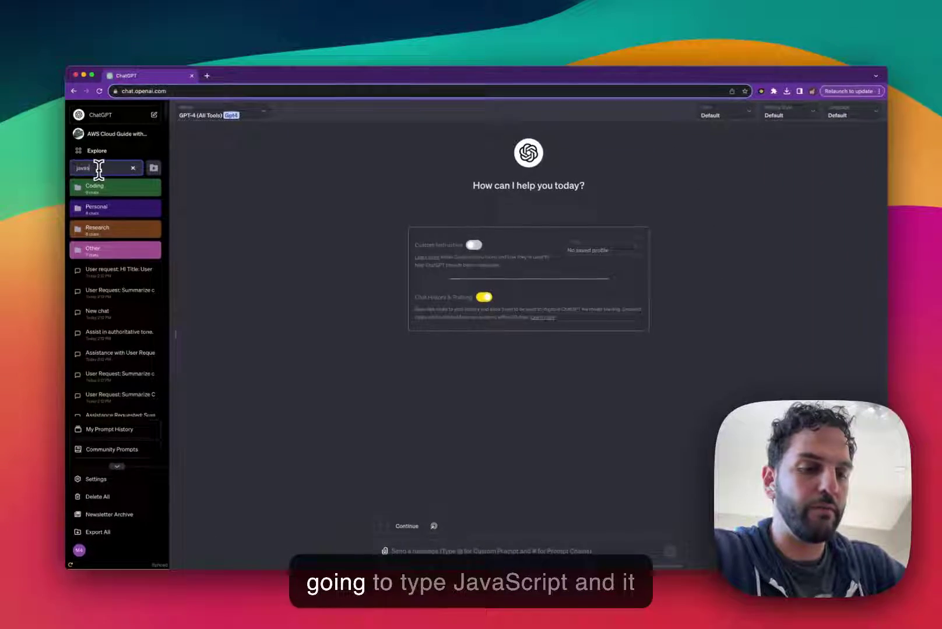
{"action": "type", "text": "javascript"}
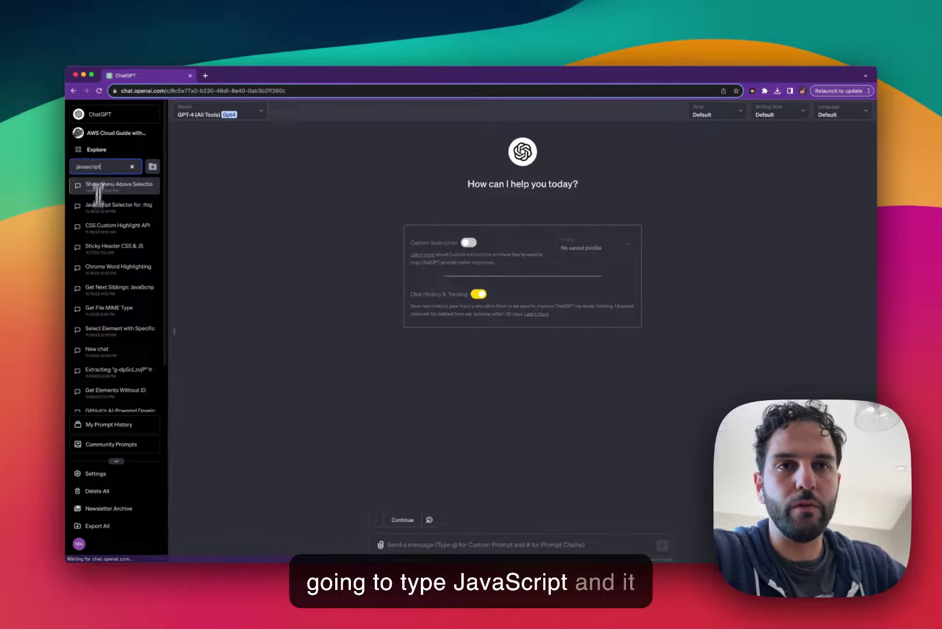
{"action": "left_click", "coordinate": [95, 186]}
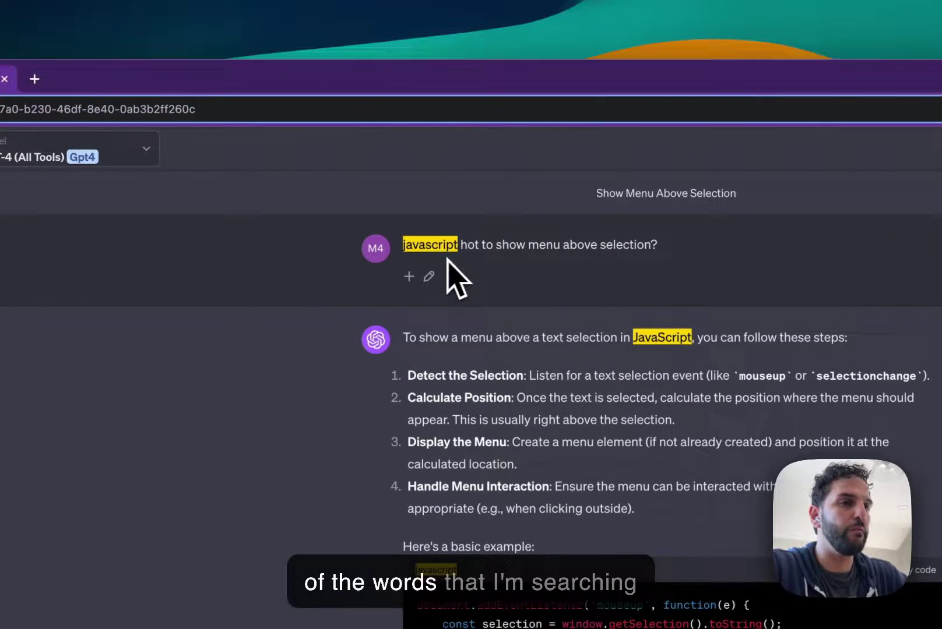
{"action": "scroll", "coordinate": [639, 386], "scroll_direction": "down", "scroll_amount": 5}
{"action": "scroll", "coordinate": [639, 386], "scroll_direction": "down", "scroll_amount": 3}
{"action": "scroll", "coordinate": [639, 385], "scroll_direction": "up", "scroll_amount": 3}
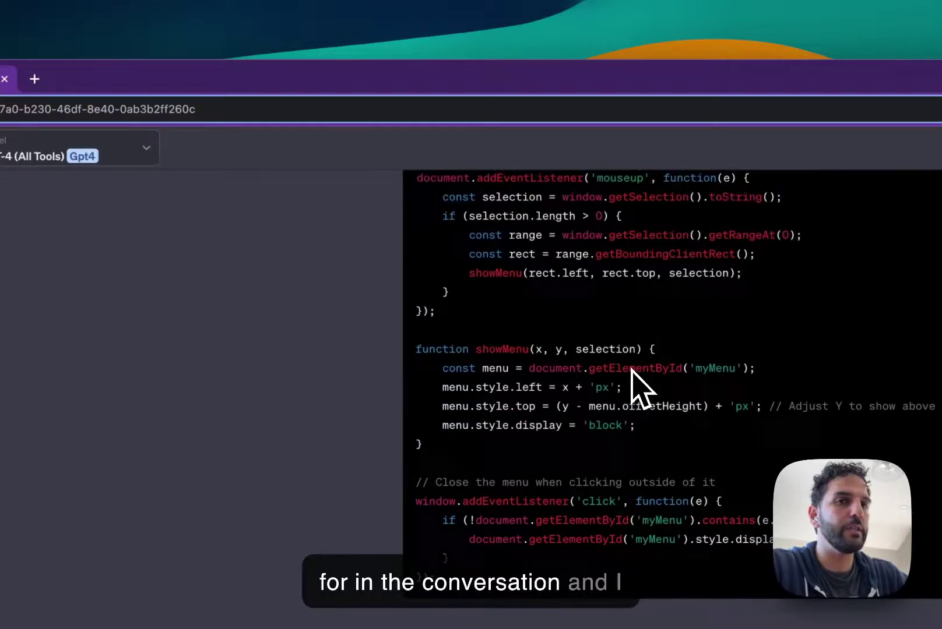
{"action": "scroll", "coordinate": [638, 386], "scroll_direction": "up", "scroll_amount": 8}
Step: Browse the other javascript matches: JavaScript Selector, CSS Custom Highlight API, Sticky Header CSS & JS
{"action": "left_click", "coordinate": [111, 316]}
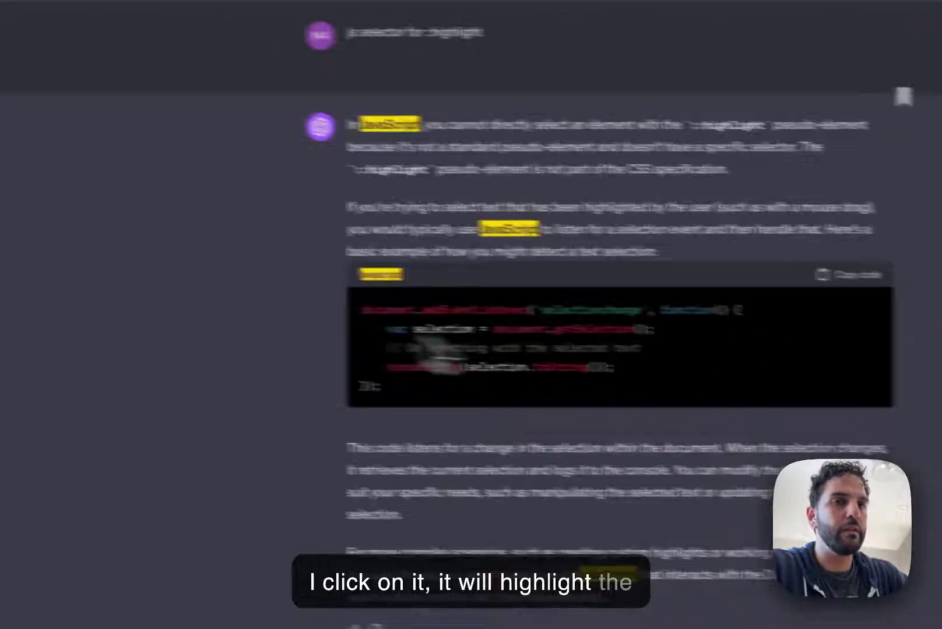
{"action": "left_click", "coordinate": [152, 332]}
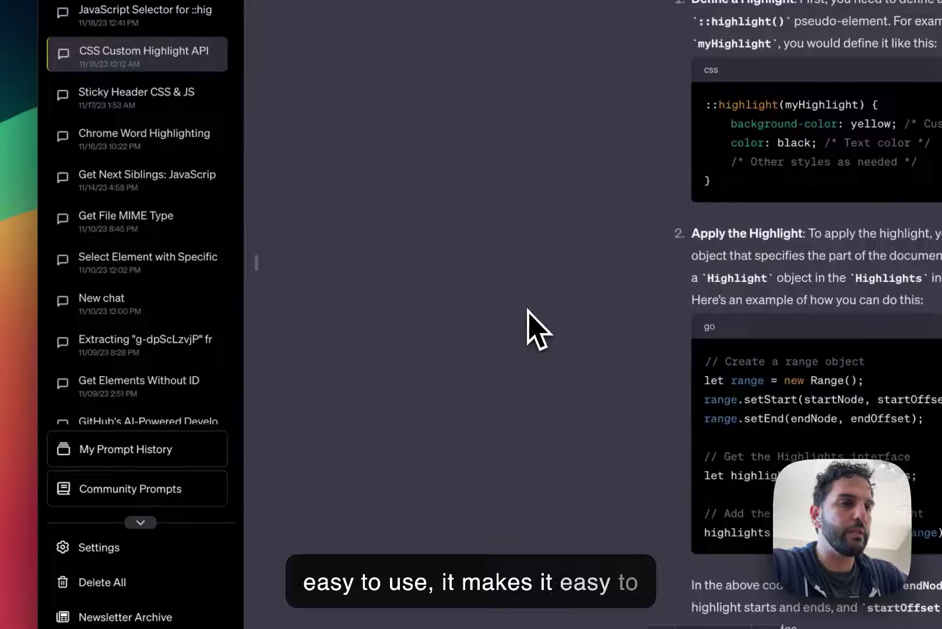
{"action": "mouse_move", "coordinate": [147, 251]}
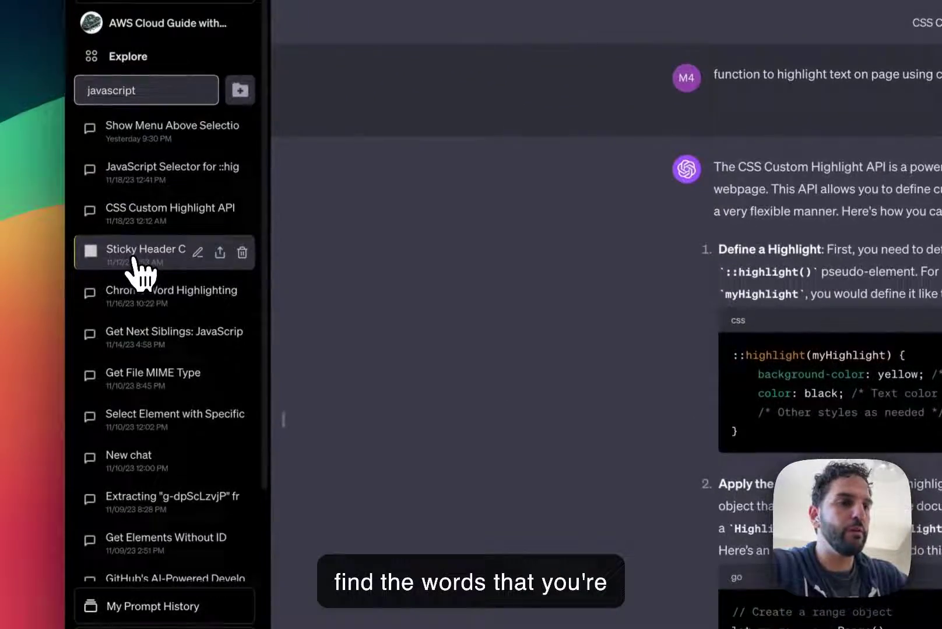
{"action": "left_click", "coordinate": [140, 254]}
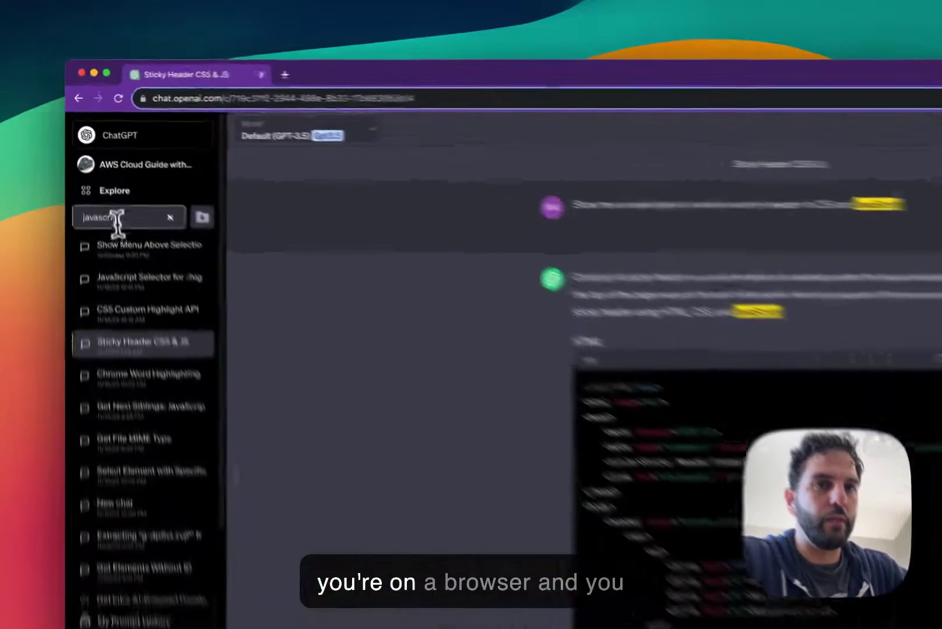
{"action": "left_click", "coordinate": [103, 166]}
Step: Clear the javascript filter and use Cmd+F to jump focus into the conversation search
{"action": "left_click", "coordinate": [197, 252]}
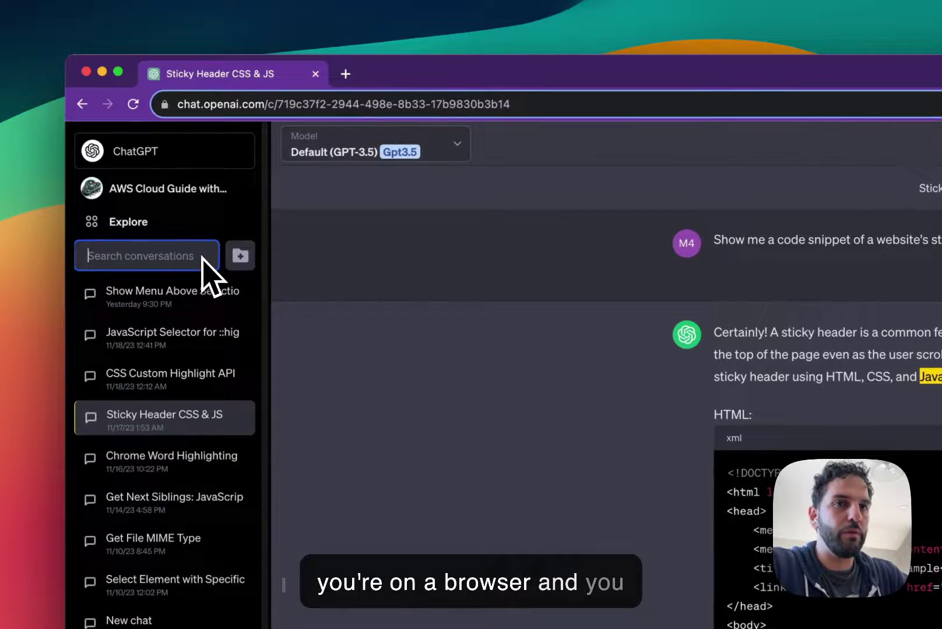
{"action": "scroll", "coordinate": [462, 403], "scroll_direction": "down", "scroll_amount": 10}
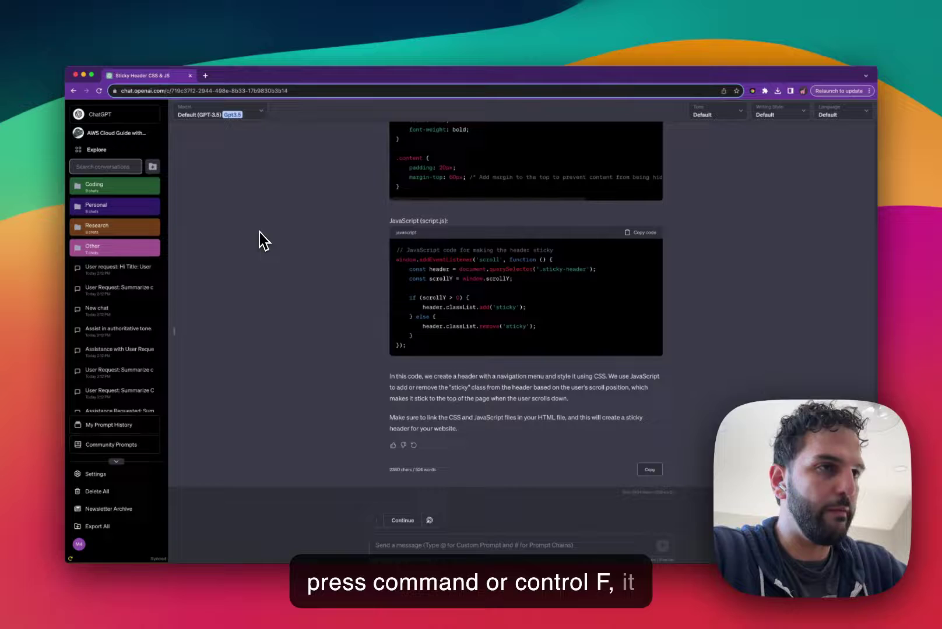
{"action": "key", "text": "ctrl+f"}
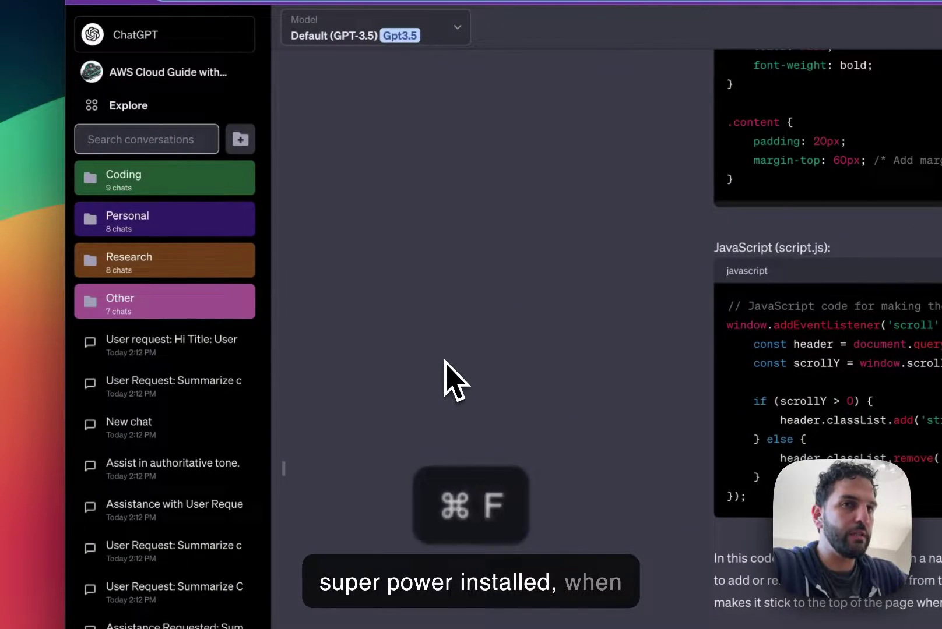
{"action": "key", "text": "super+f"}
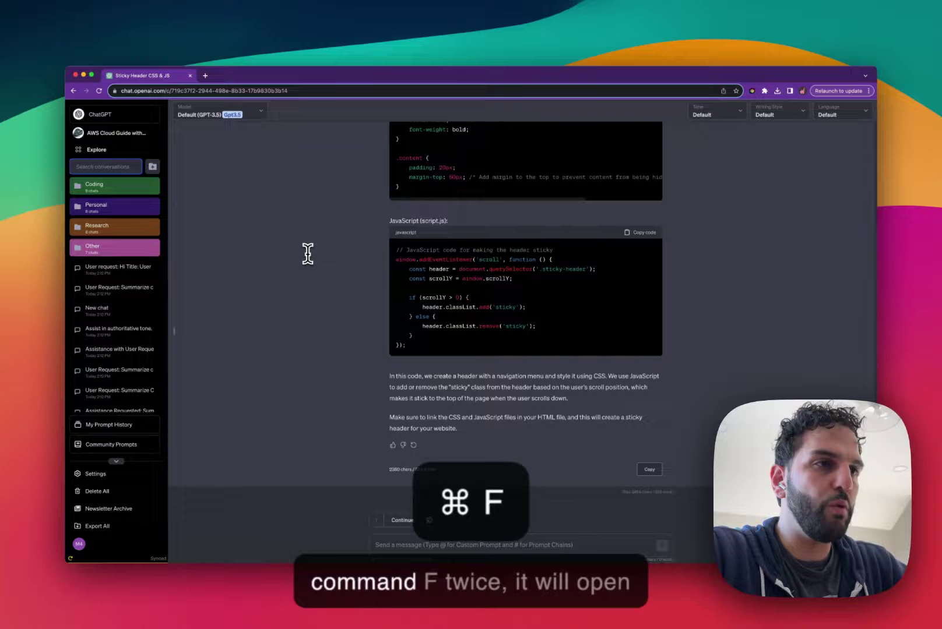
Step: A second Cmd+F opens the browser's find-in-page; dismiss it and refocus the conversation search
{"action": "key", "text": "super+f"}
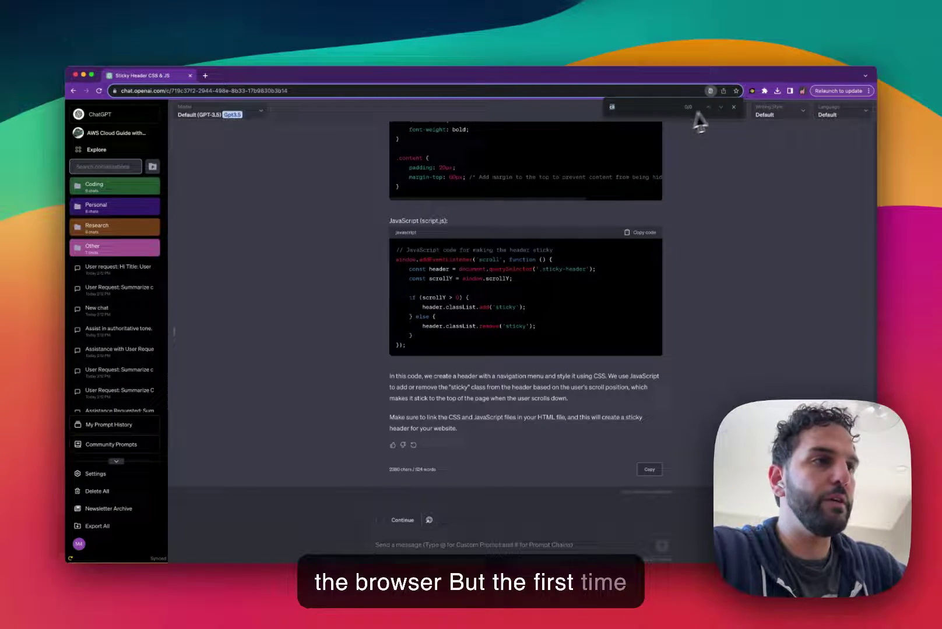
{"action": "left_click", "coordinate": [733, 107]}
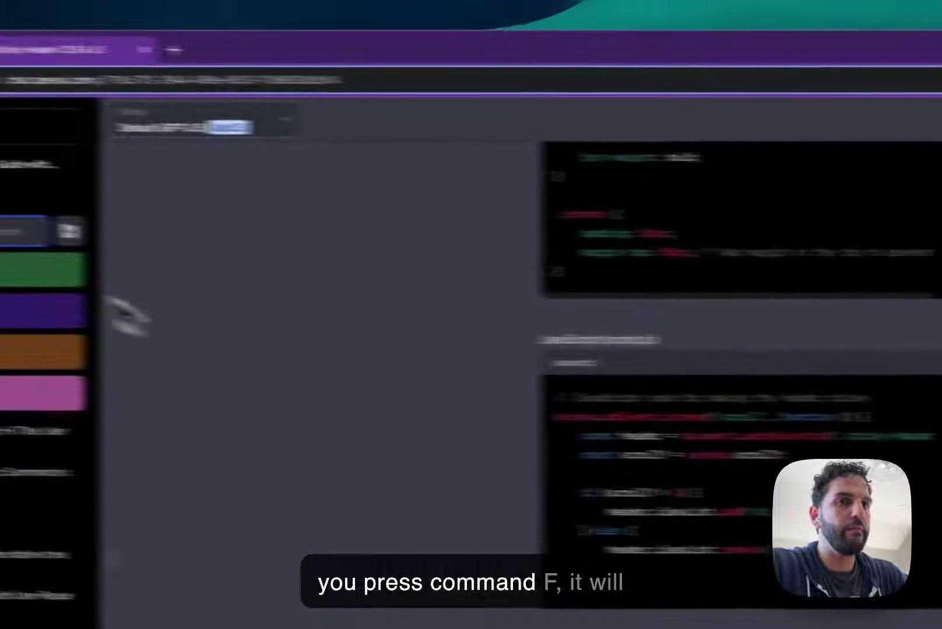
{"action": "left_click", "coordinate": [106, 167]}
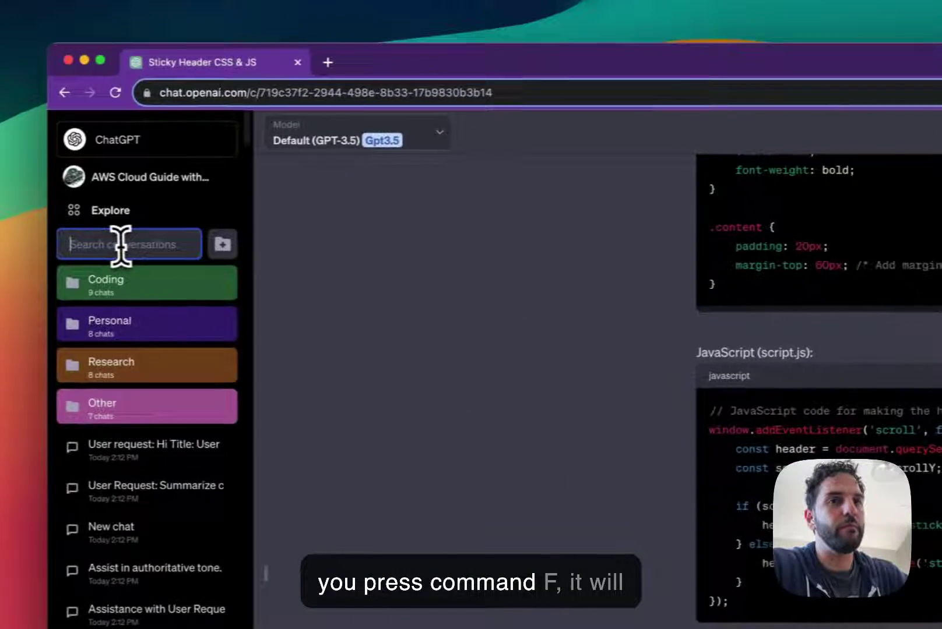